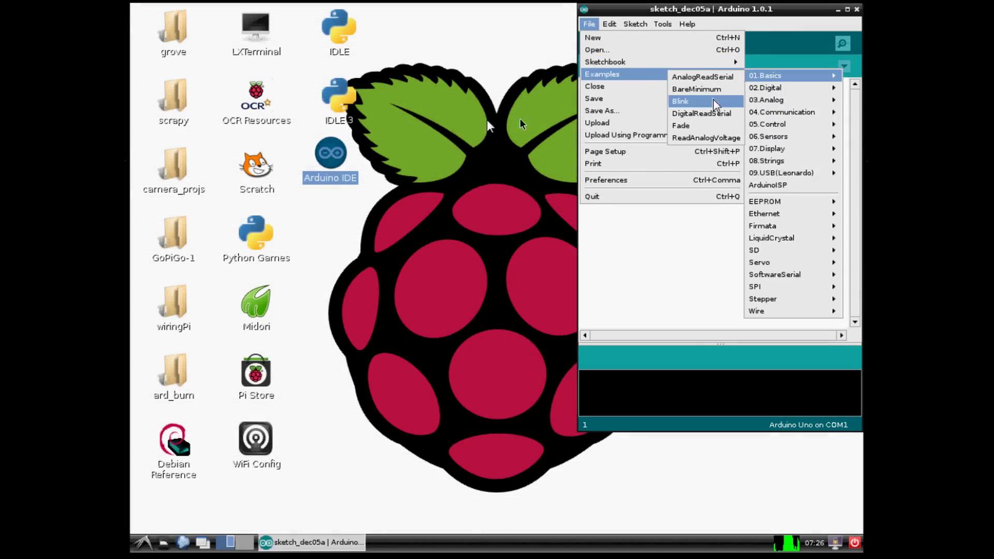
Step: Open the 01.Basics Blink example and upload it to the Arduino Uno
{"action": "left_click", "coordinate": [714, 101]}
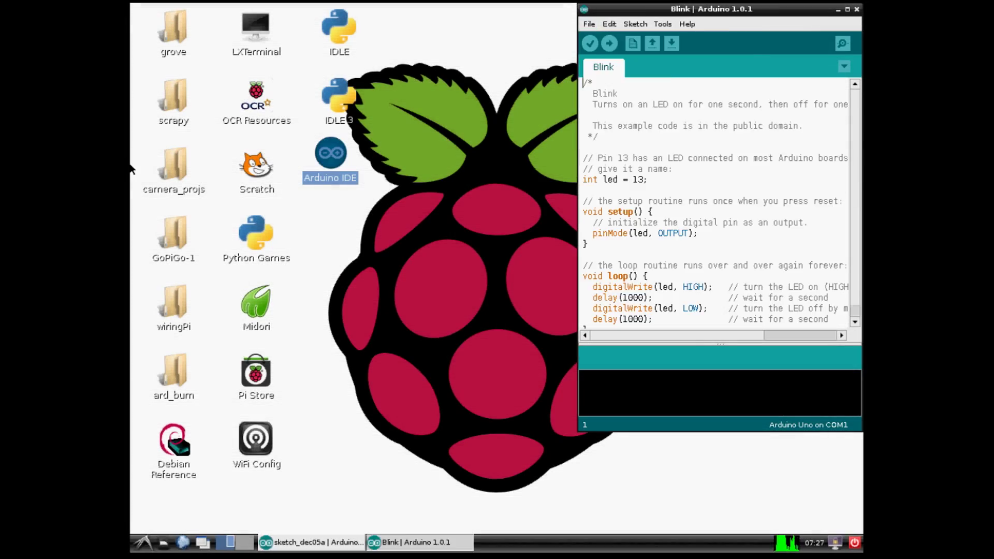
{"action": "left_click", "coordinate": [609, 44], "text": "shift"}
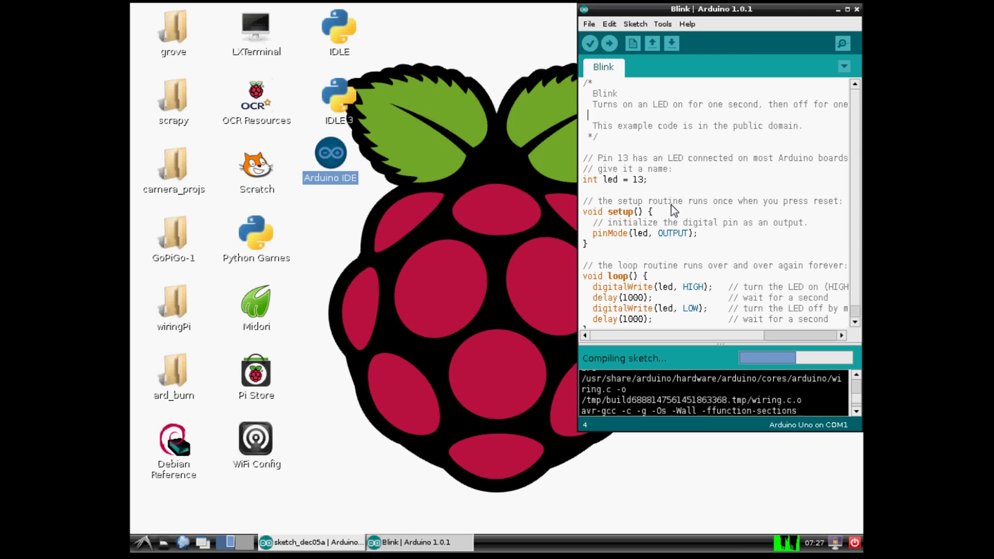